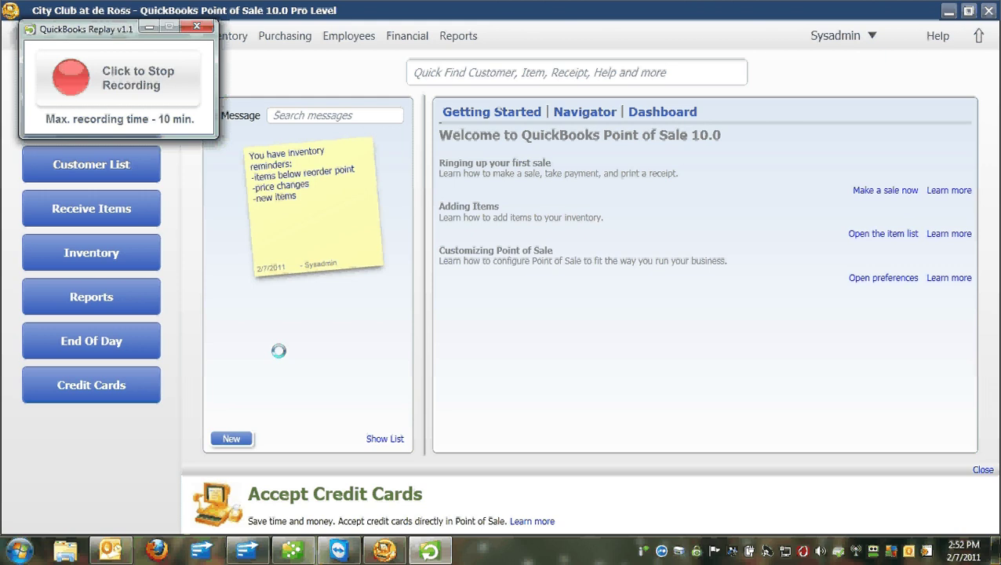
Step: Open the inventory item list and look through the existing items
click(279, 350)
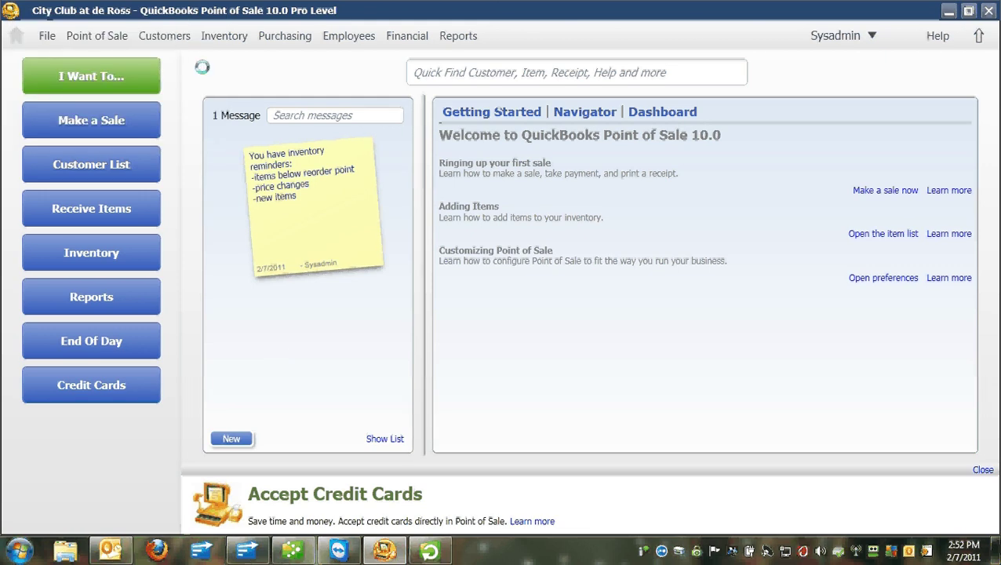
click(224, 35)
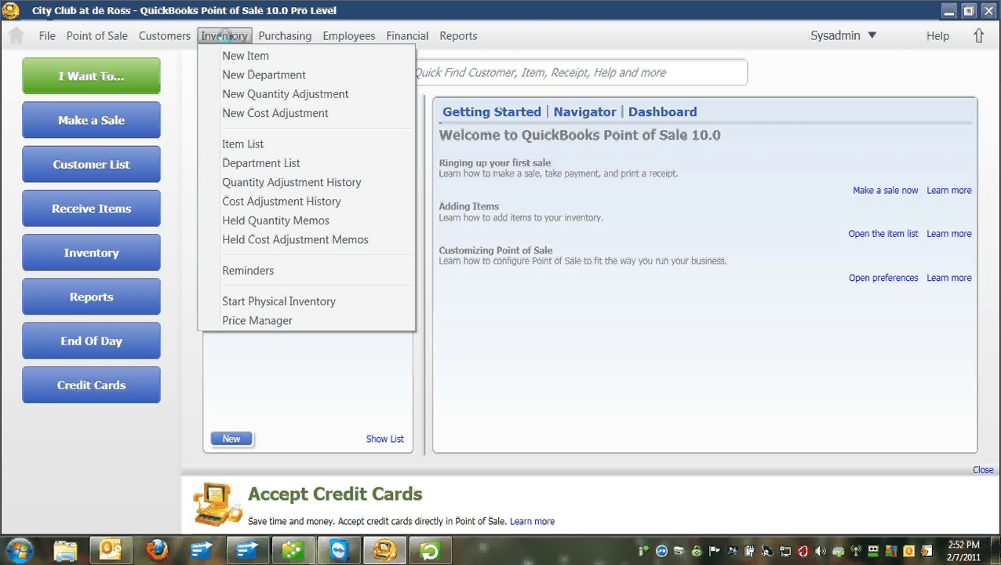
click(226, 144)
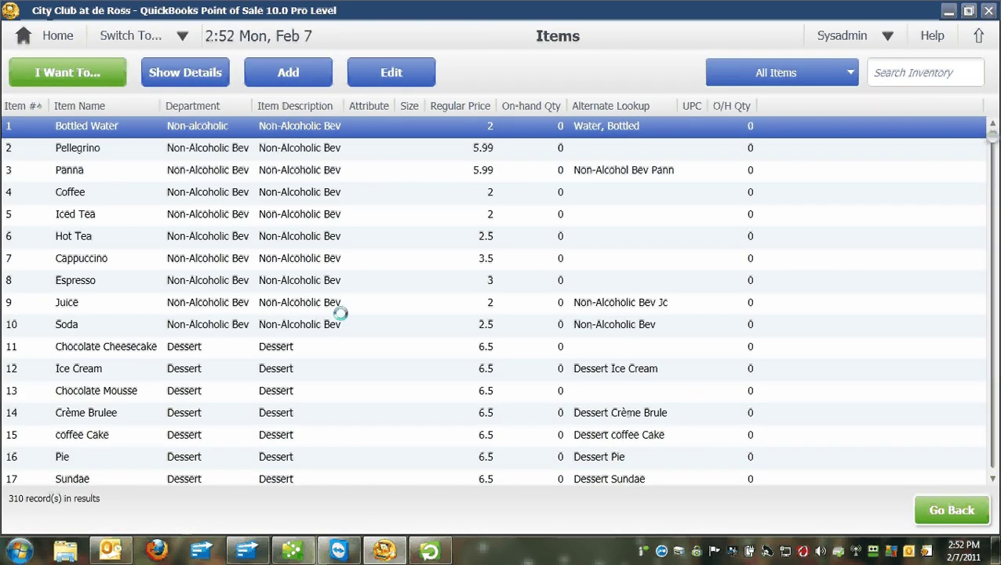
scroll(340, 314, down, 12)
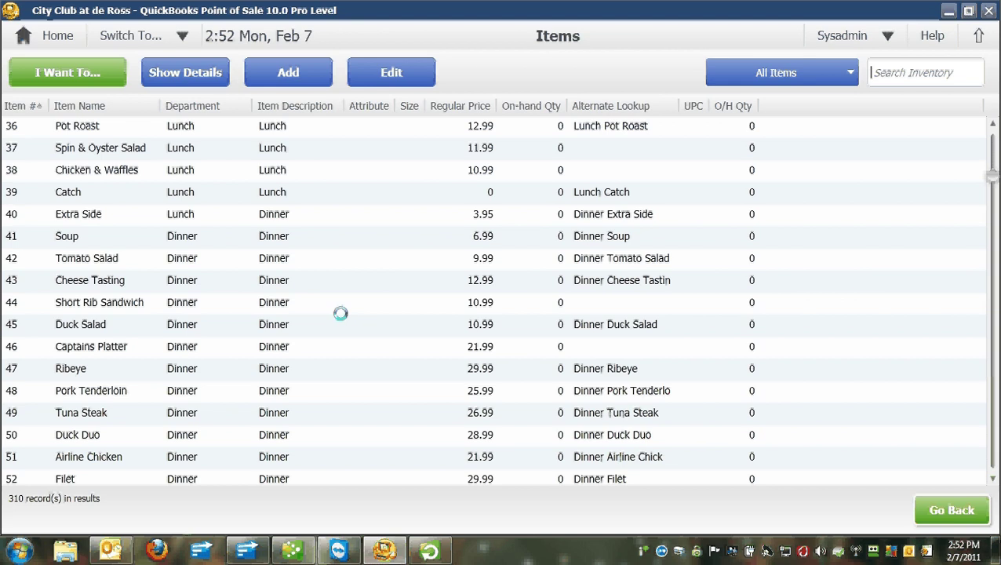
scroll(340, 314, down, 16)
scroll(336, 313, up, 20)
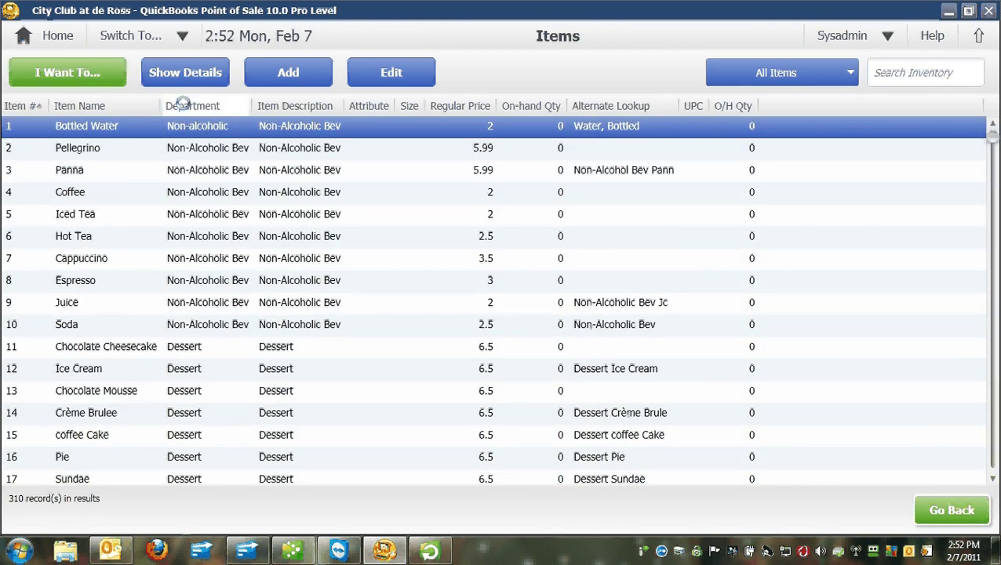
Step: Sort the item list by item description, by item name and finally by item number
click(206, 103)
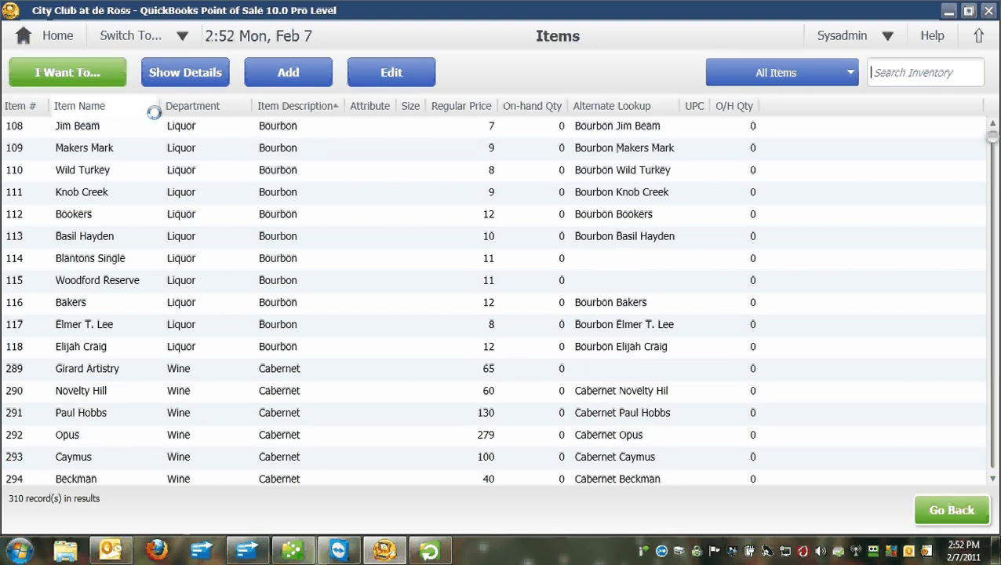
click(80, 106)
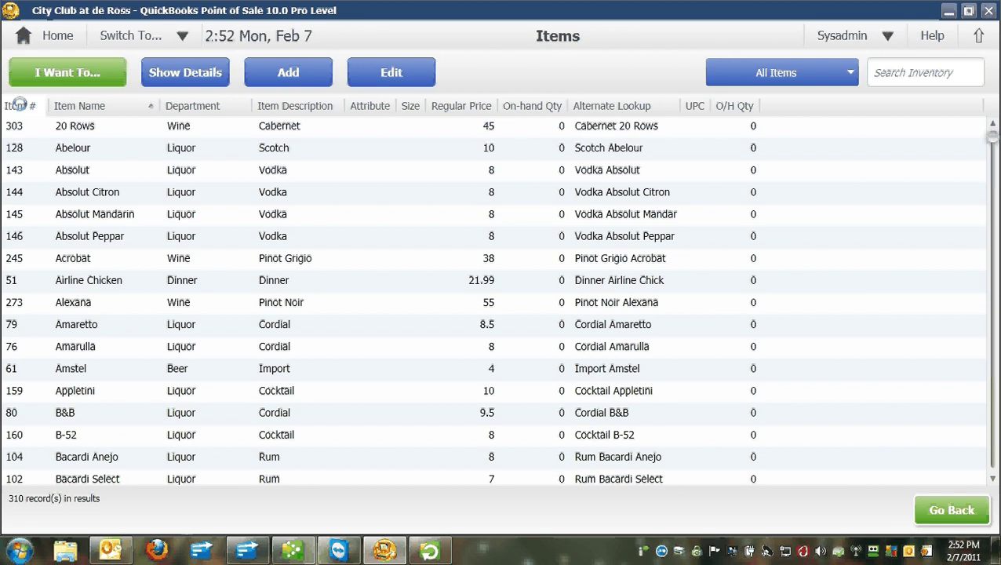
click(50, 103)
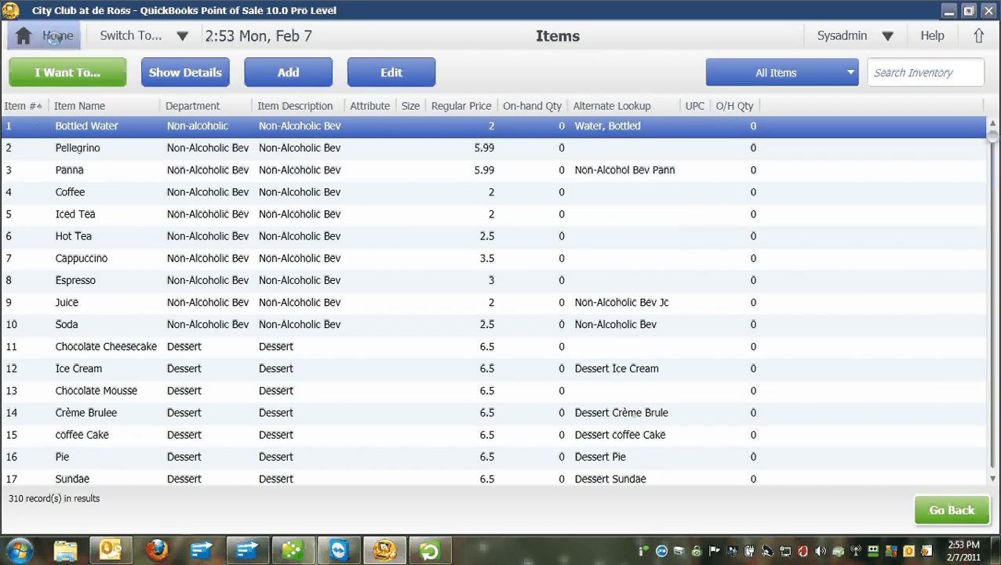
Step: Return to the home page and run the Item List report from the Report Center with its default options
click(52, 36)
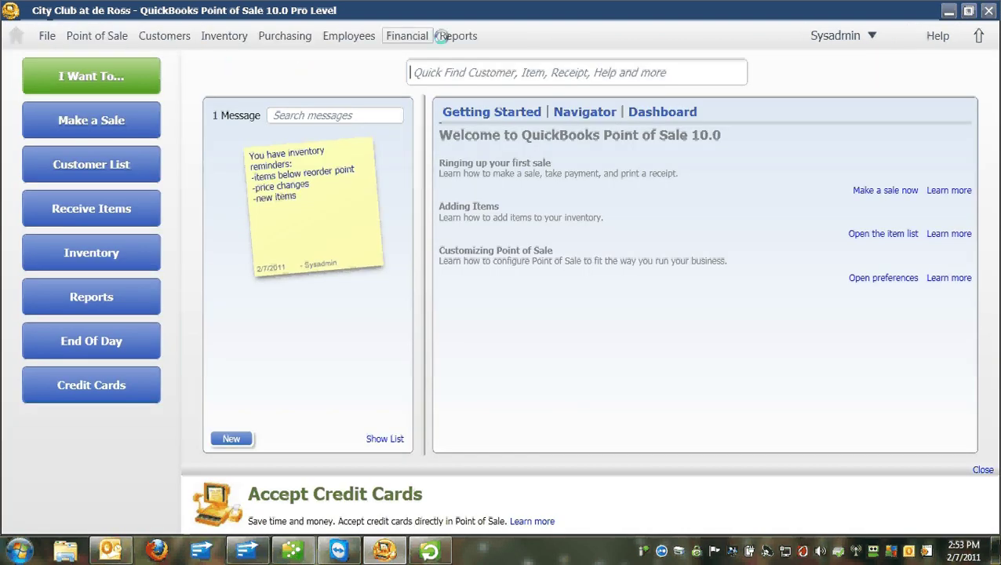
click(455, 36)
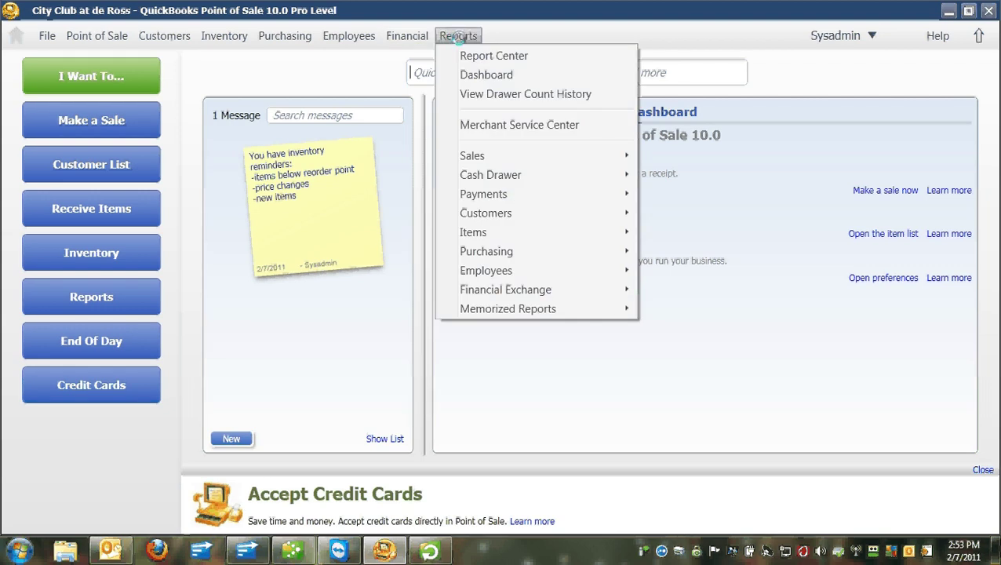
click(468, 55)
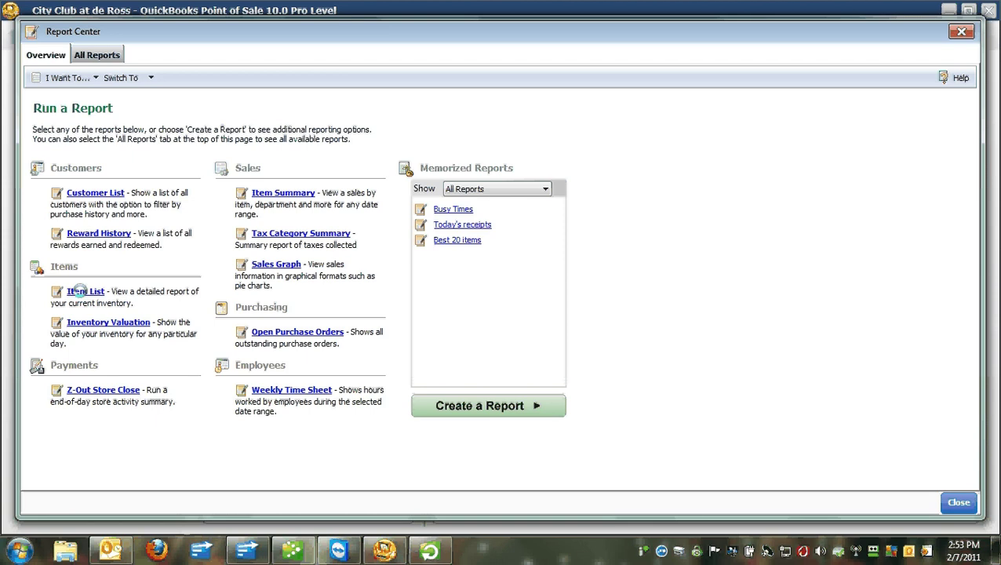
click(82, 291)
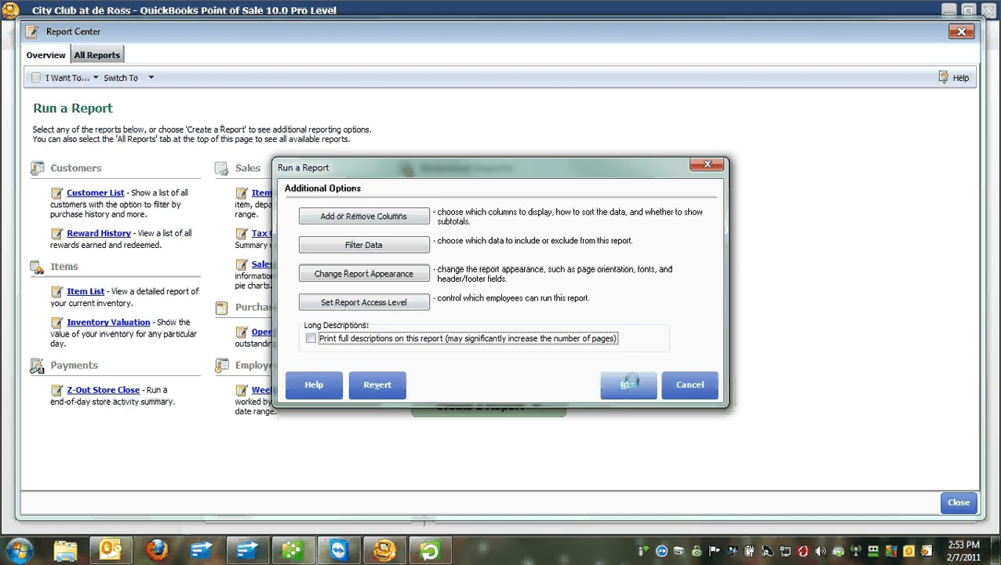
click(628, 384)
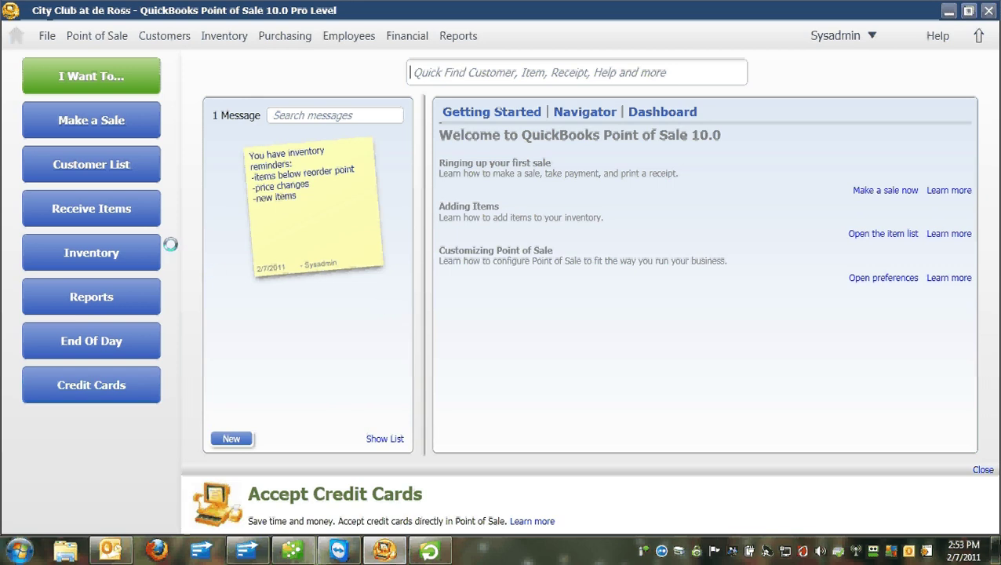
Step: Start a new item in the inventory list with type Non-Inventory and the name "Sample Item"
click(82, 248)
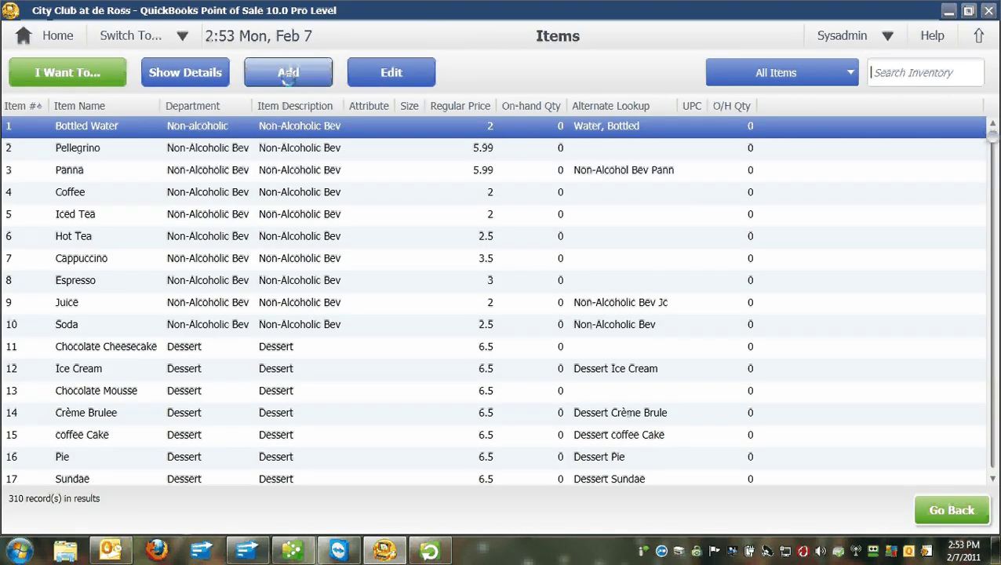
click(288, 73)
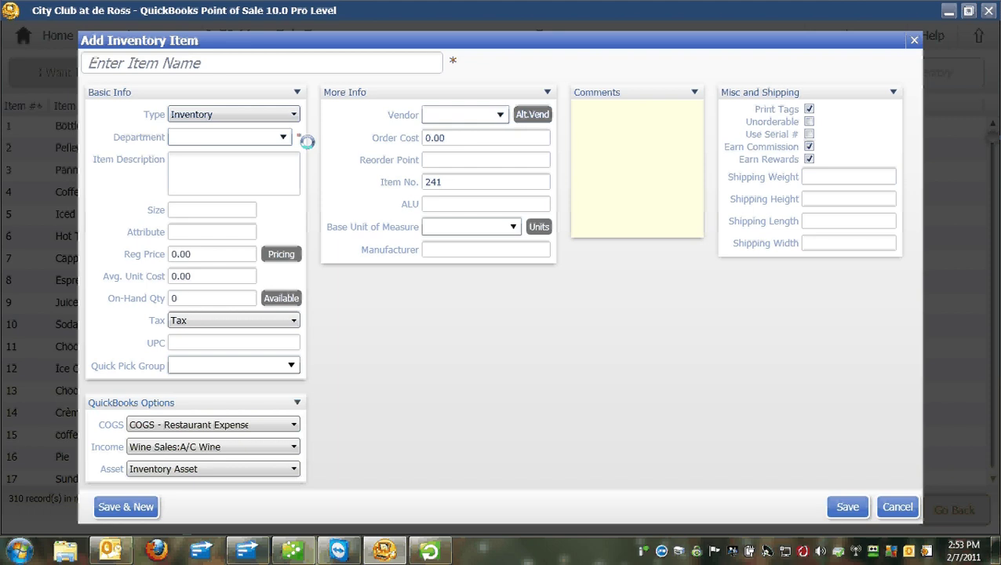
click(291, 114)
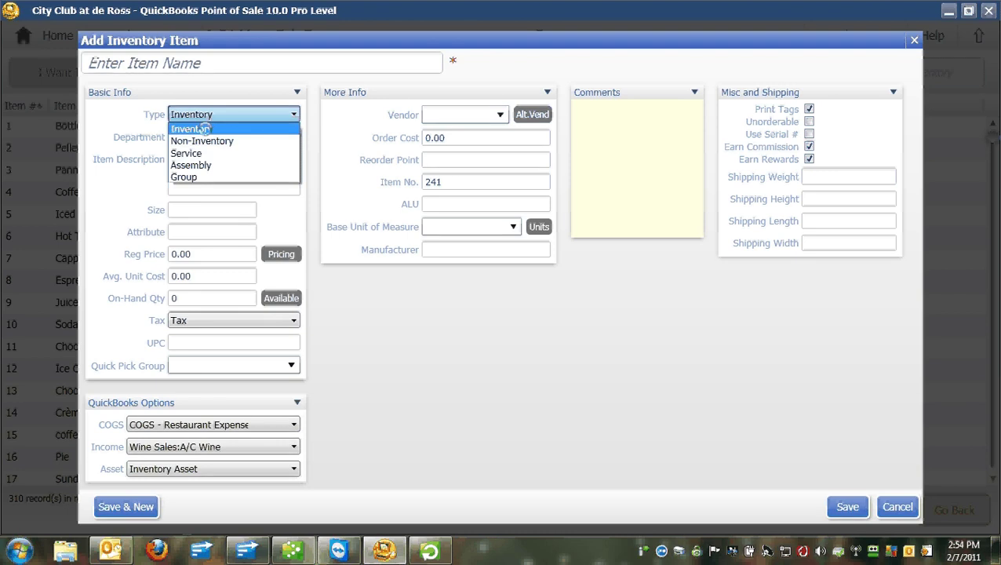
click(202, 141)
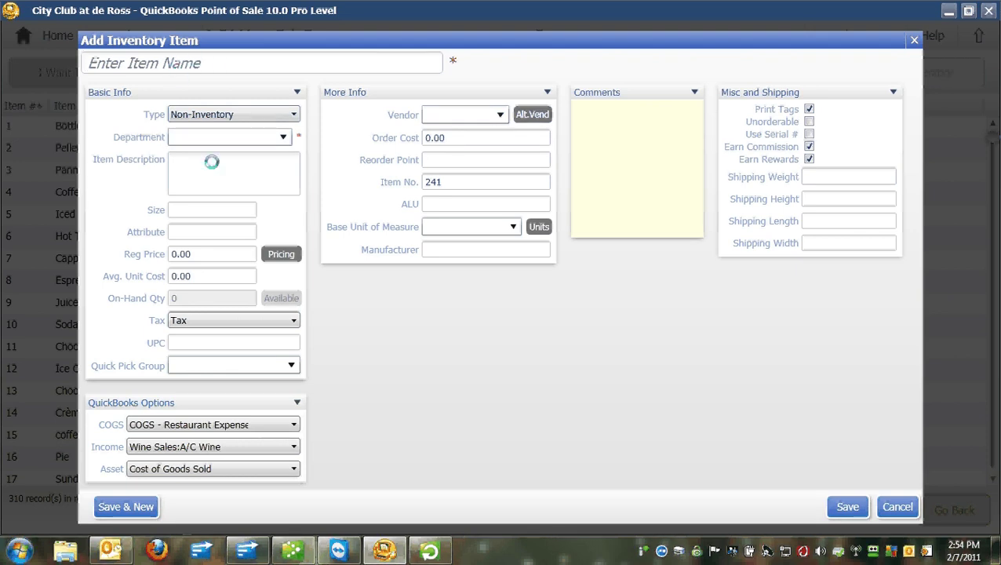
text(Sample )
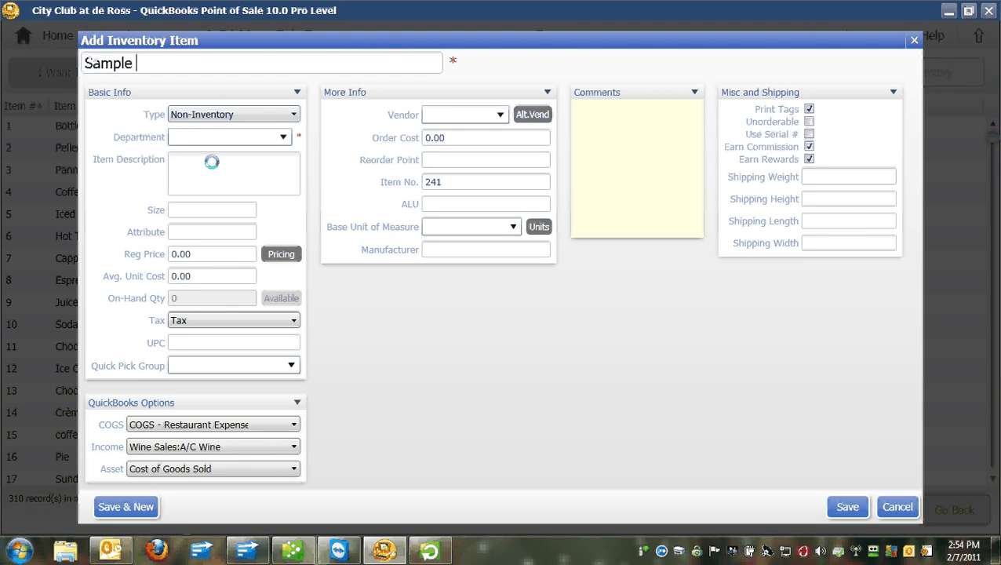
text(Item)
key(Tab)
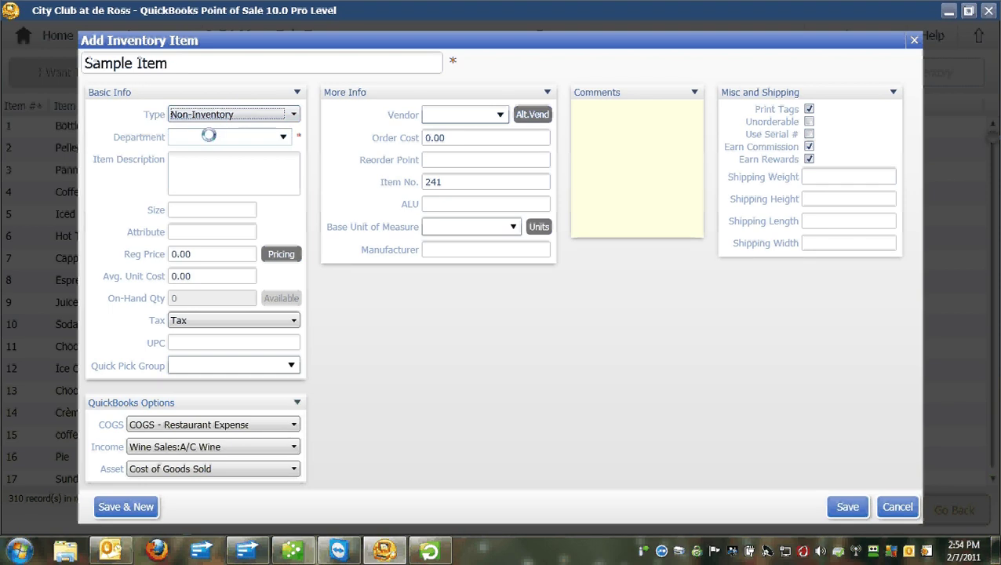
Step: Assign the new item to the Banquet department
click(284, 136)
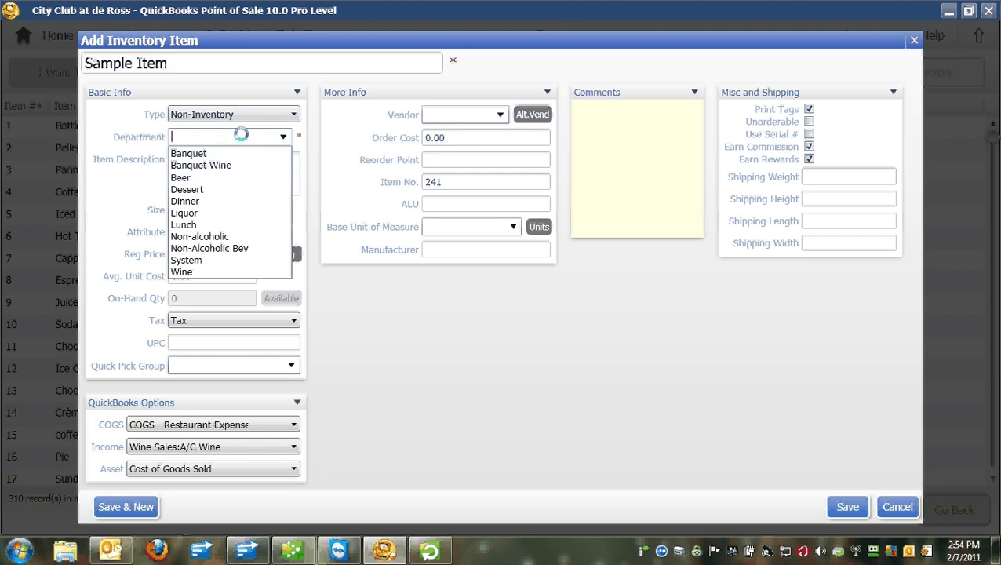
click(195, 154)
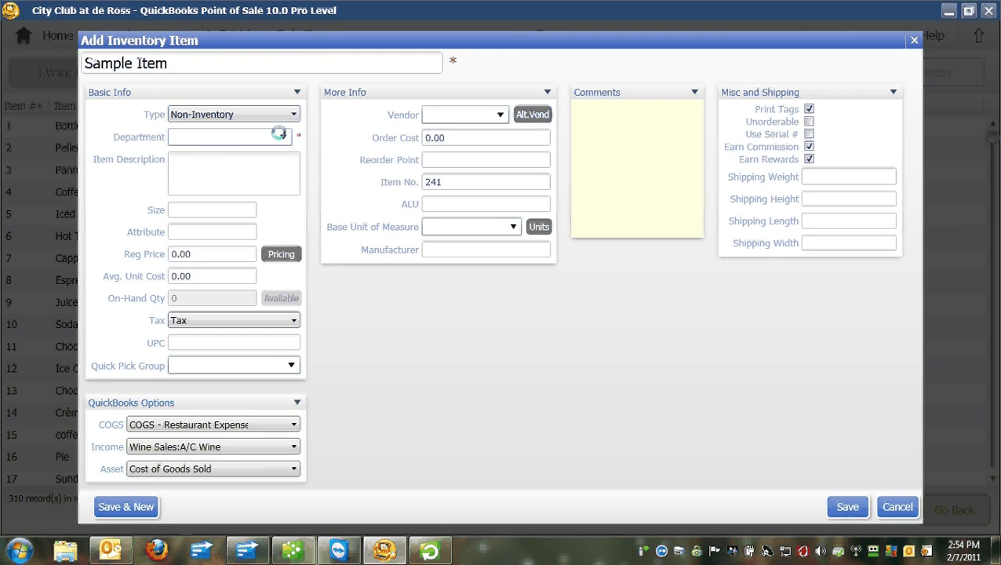
click(283, 136)
click(200, 154)
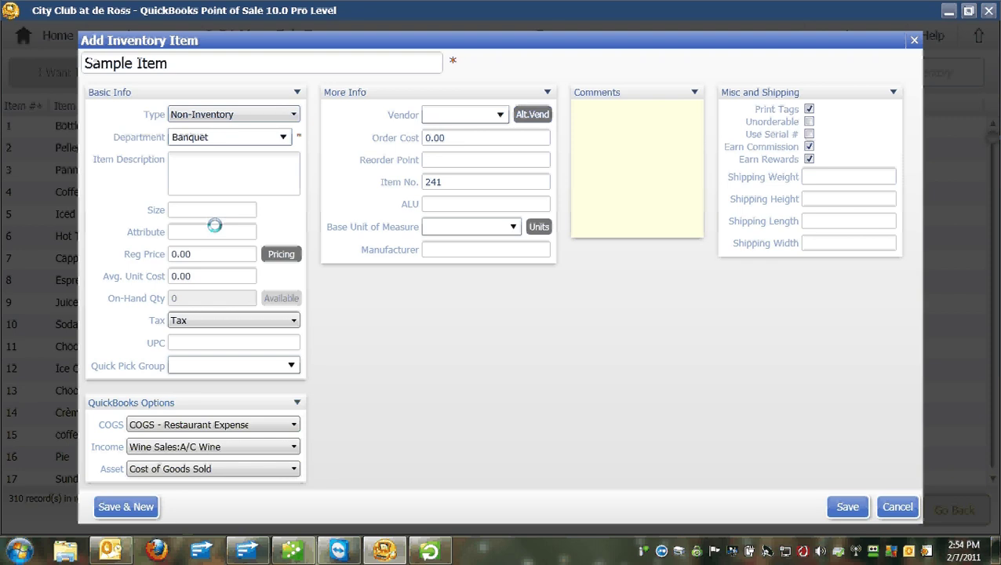
Step: Enter "Description of the item you are adding" as the item description
text(Descripti)
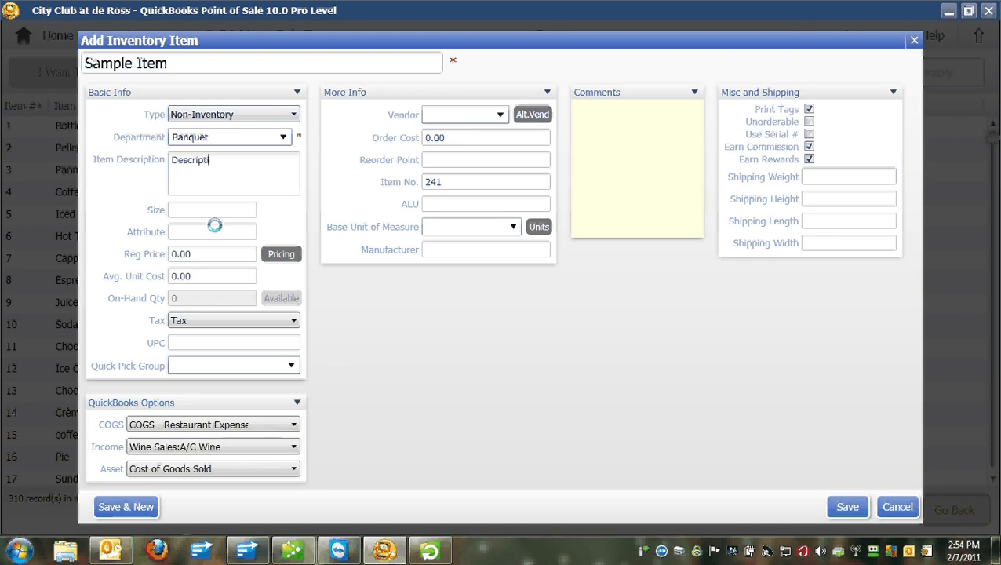
text(on of the itme)
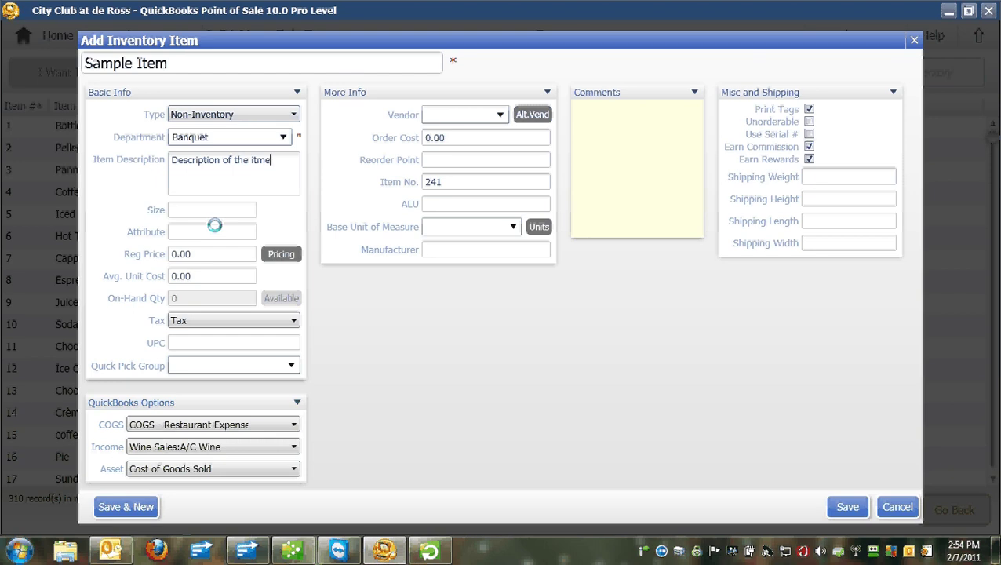
key(BackSpace)
key(BackSpace)
text(em you are )
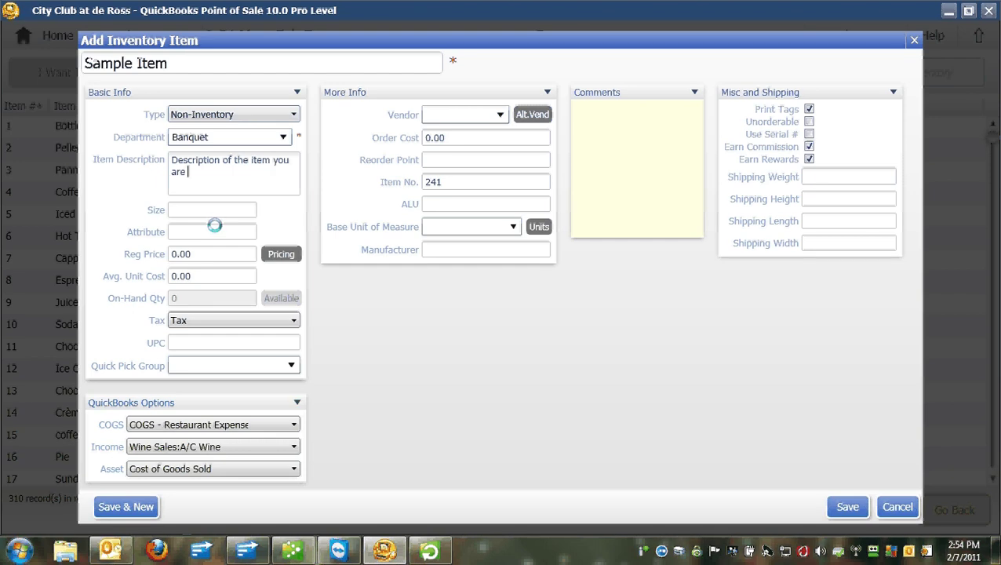
text(adding)
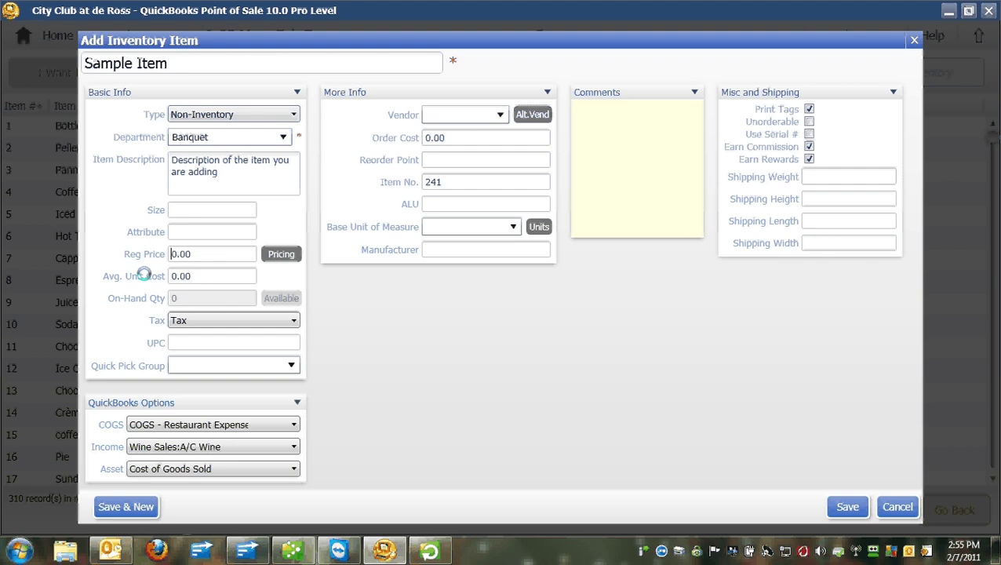
Step: Set the item's regular price to 12.99, leaving the average unit cost and UPC as they are
click(188, 254)
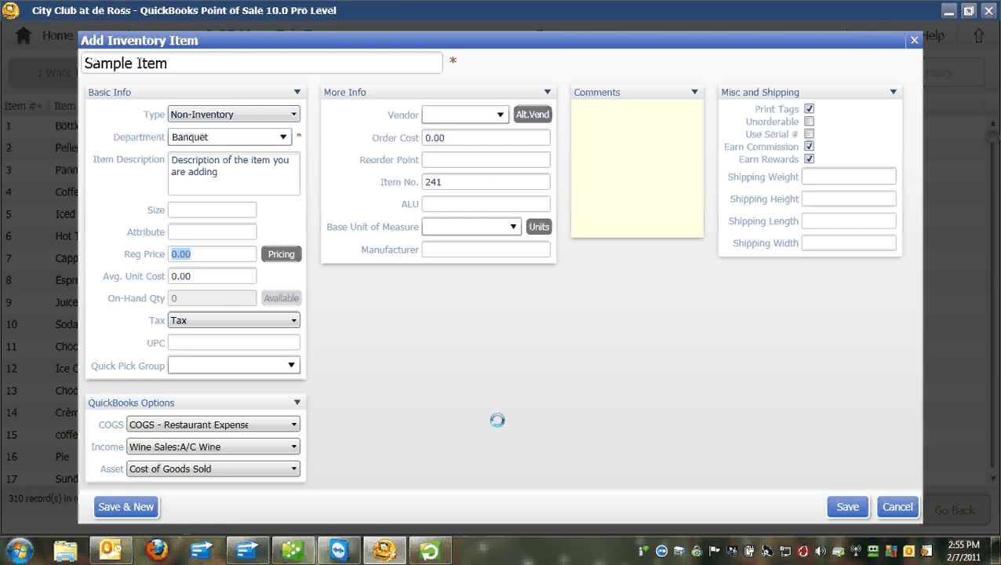
text(12.99)
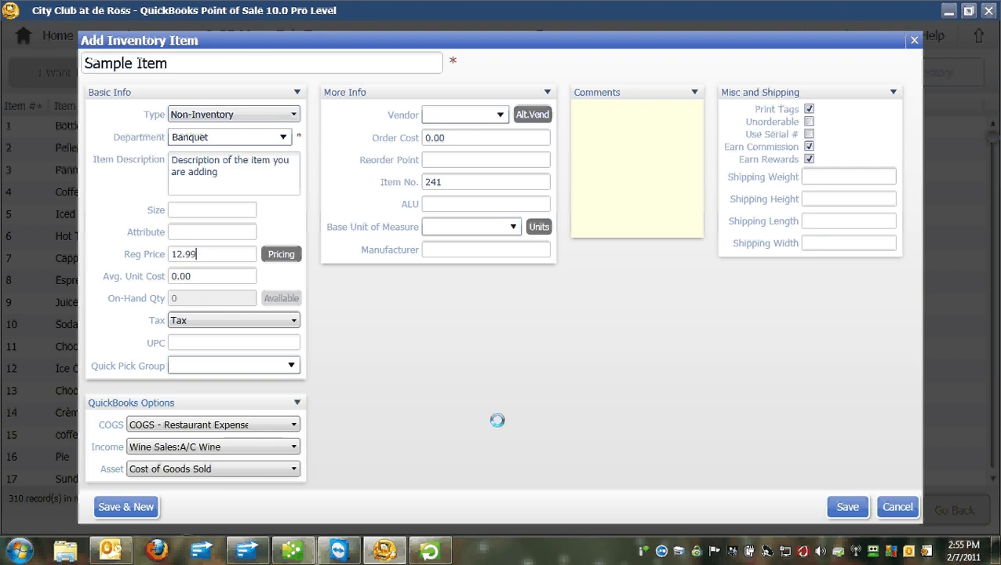
key(Tab)
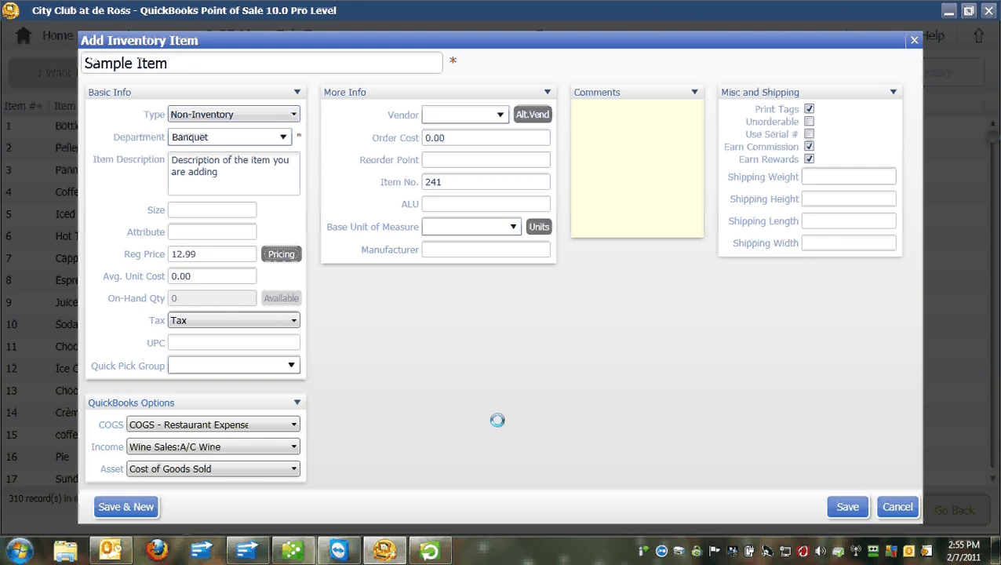
click(200, 275)
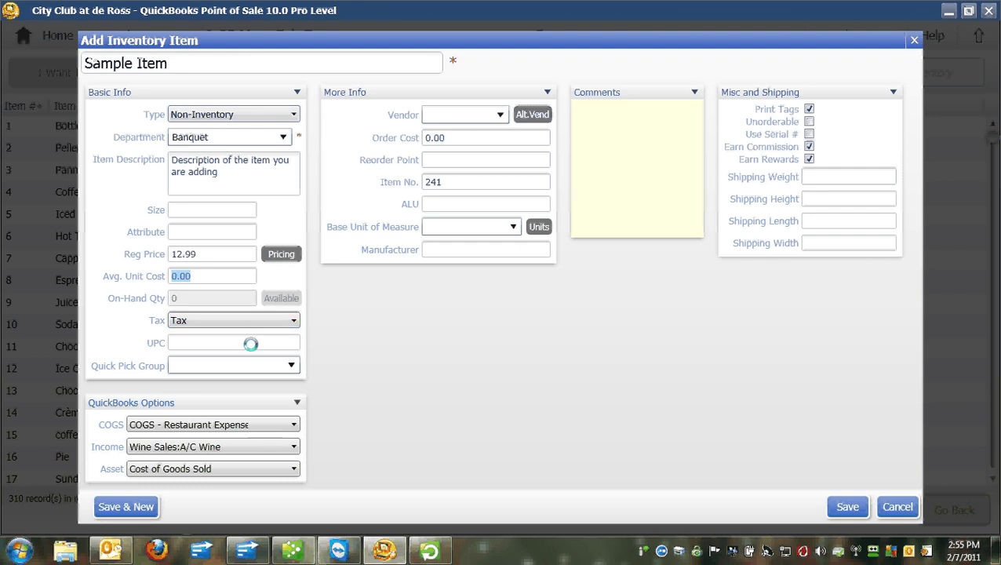
click(250, 343)
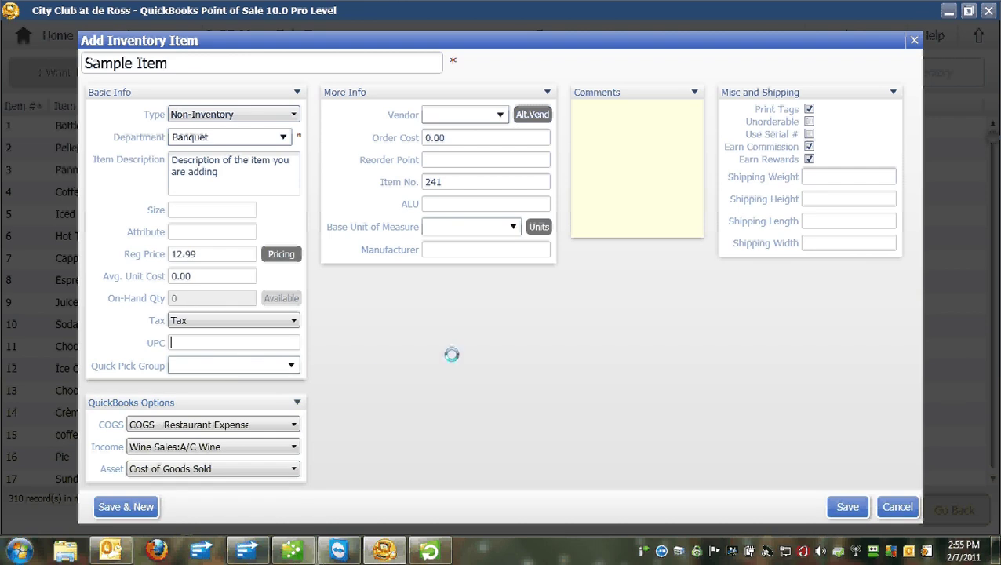
Step: Choose Atlantic Shores as the item's vendor and set the reorder point to 2
click(499, 117)
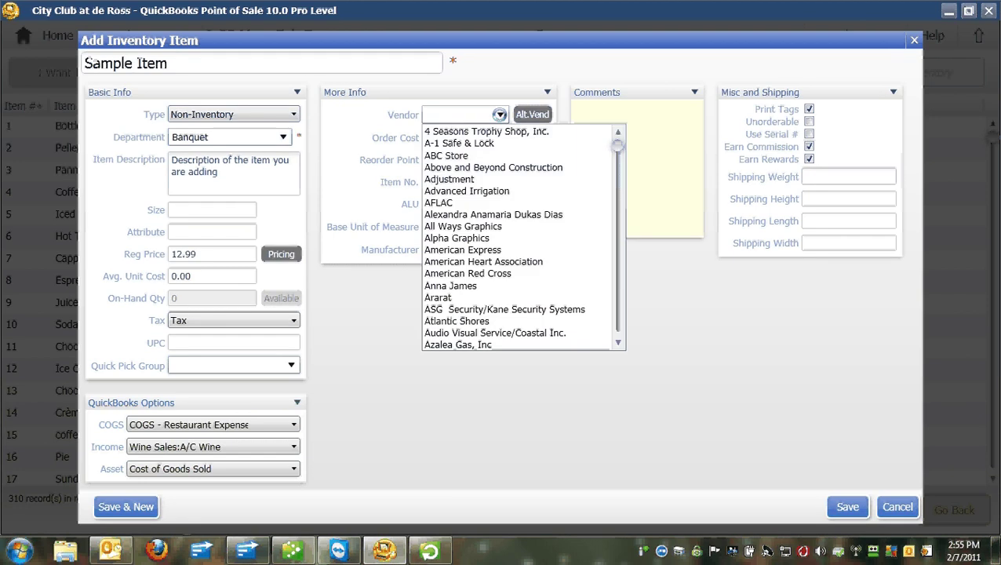
click(463, 321)
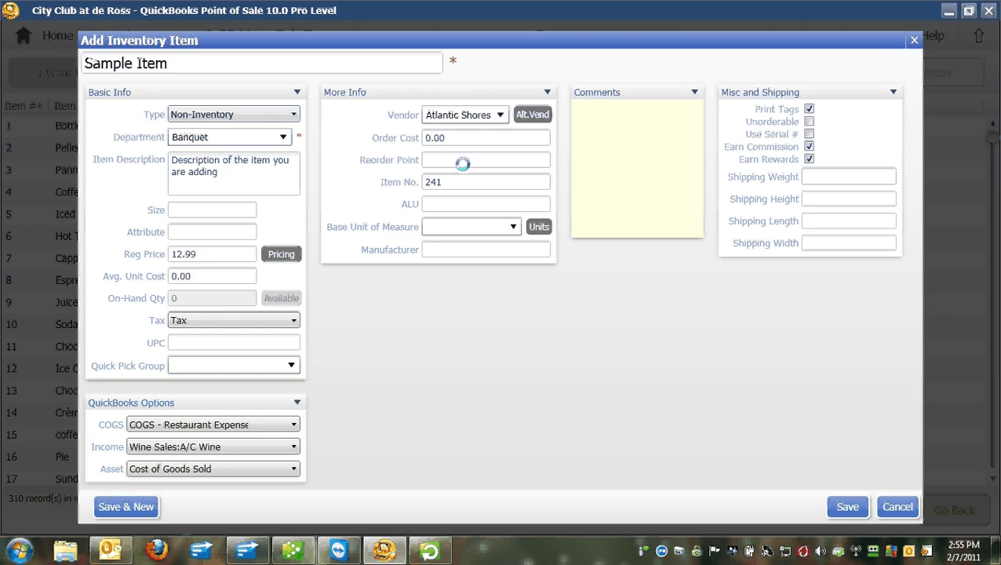
click(463, 164)
text(2)
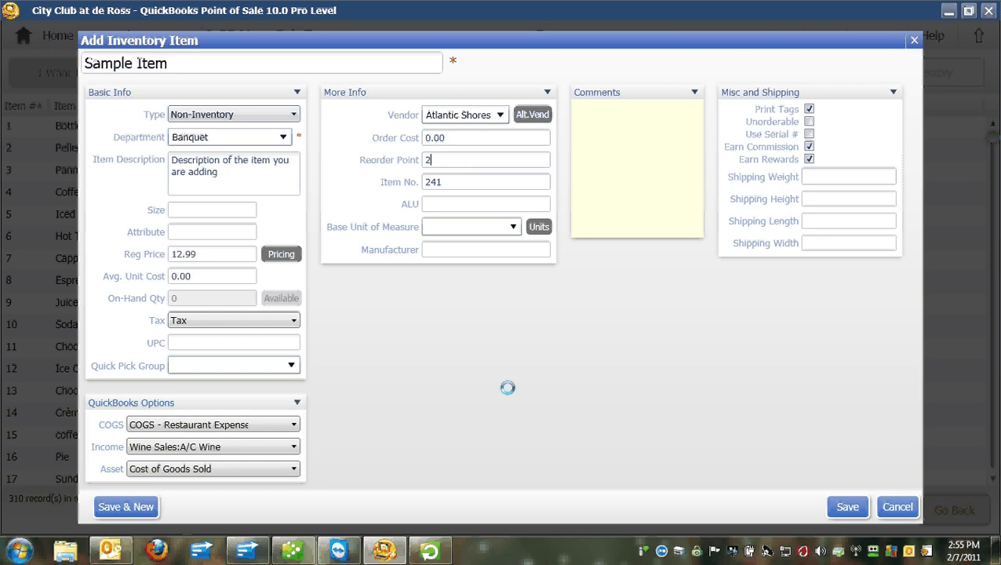
key(Tab)
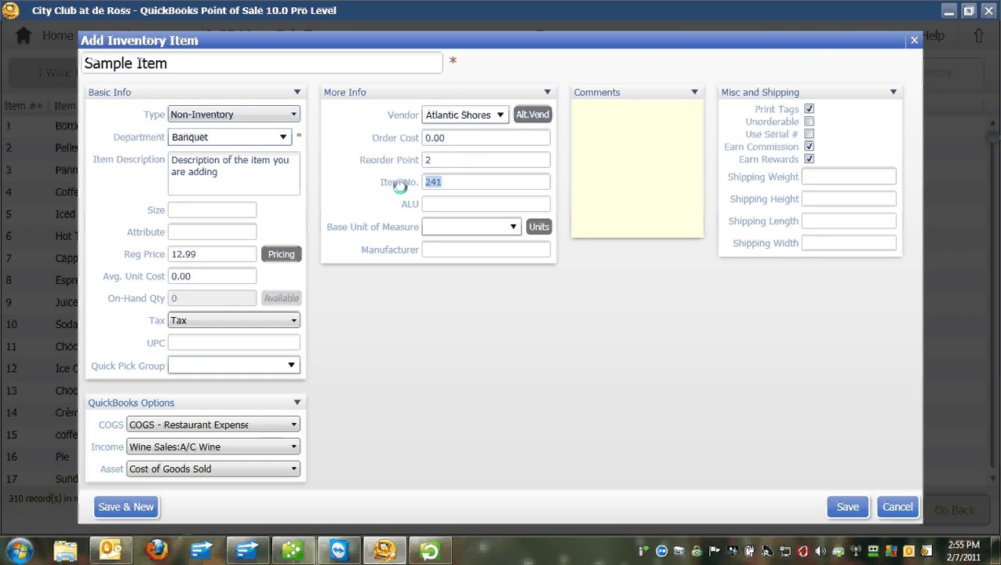
Step: Enter "Item Sample" as the item's ALU and choose Bowl as its base unit of measure
click(441, 202)
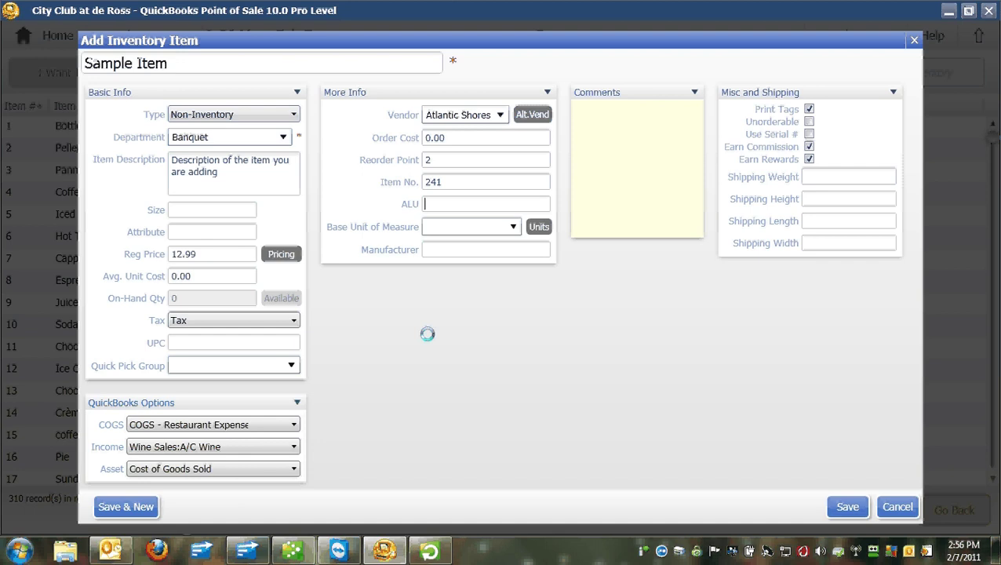
text(Item Sample)
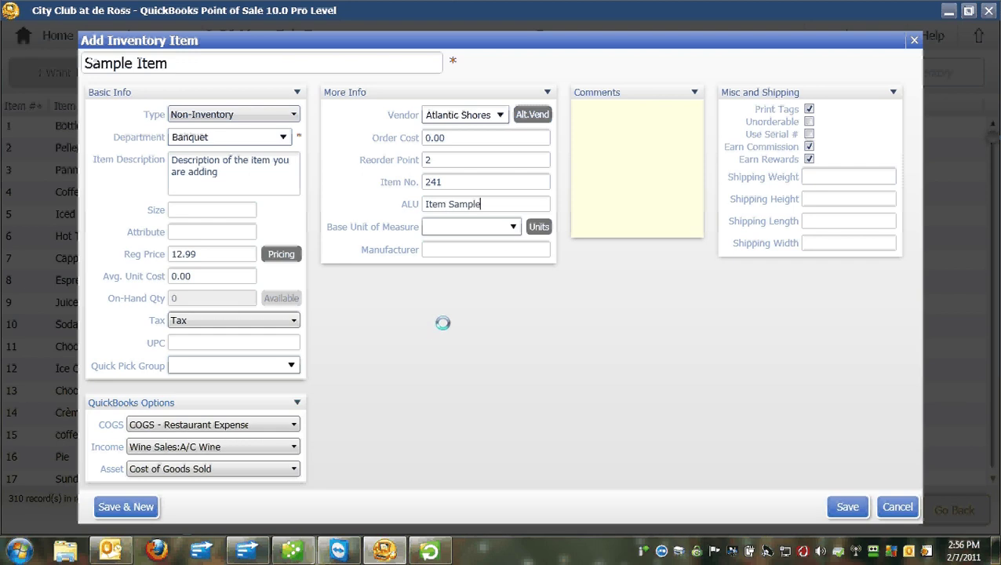
click(513, 226)
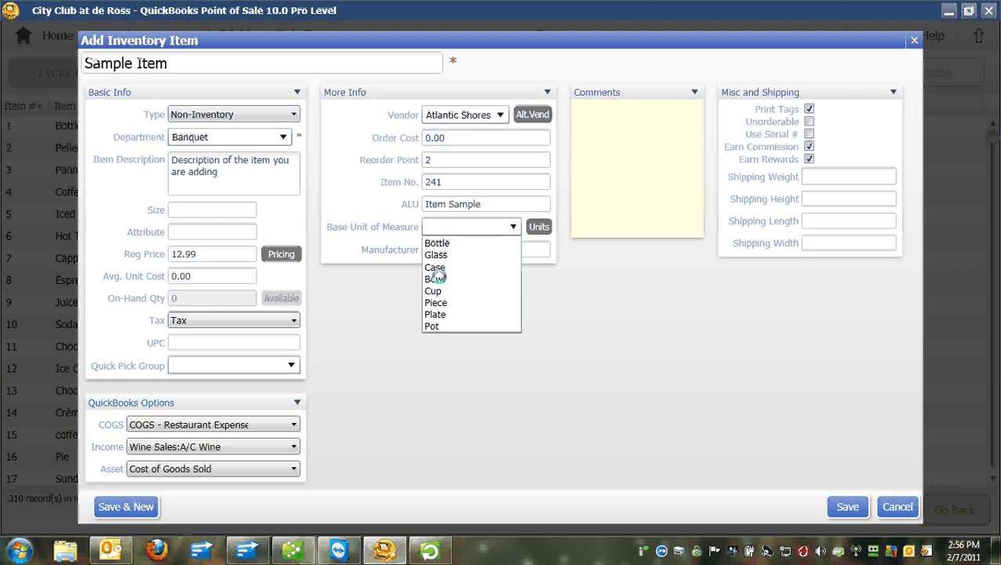
click(436, 279)
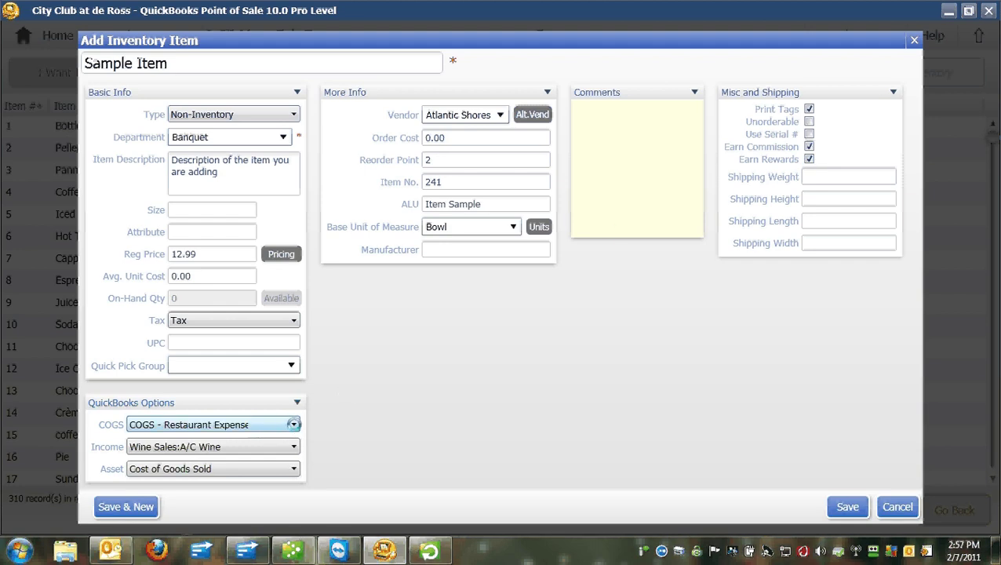
Step: Set the COGS account to COGS - Restaurant Expense:COGS - Beer Expense and the income account to Wine Sales:Banquet Wine
click(292, 424)
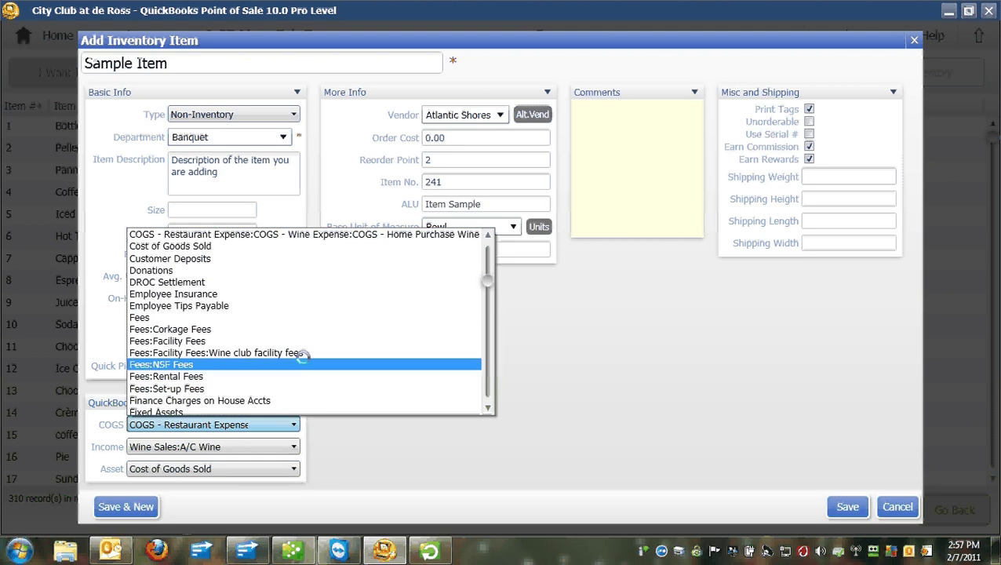
scroll(304, 314, up, 2)
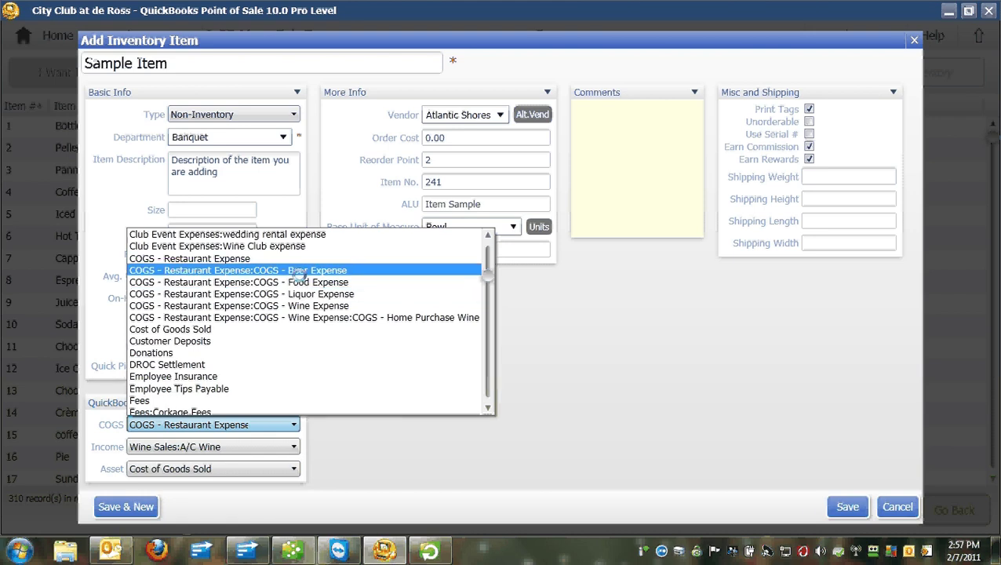
click(298, 270)
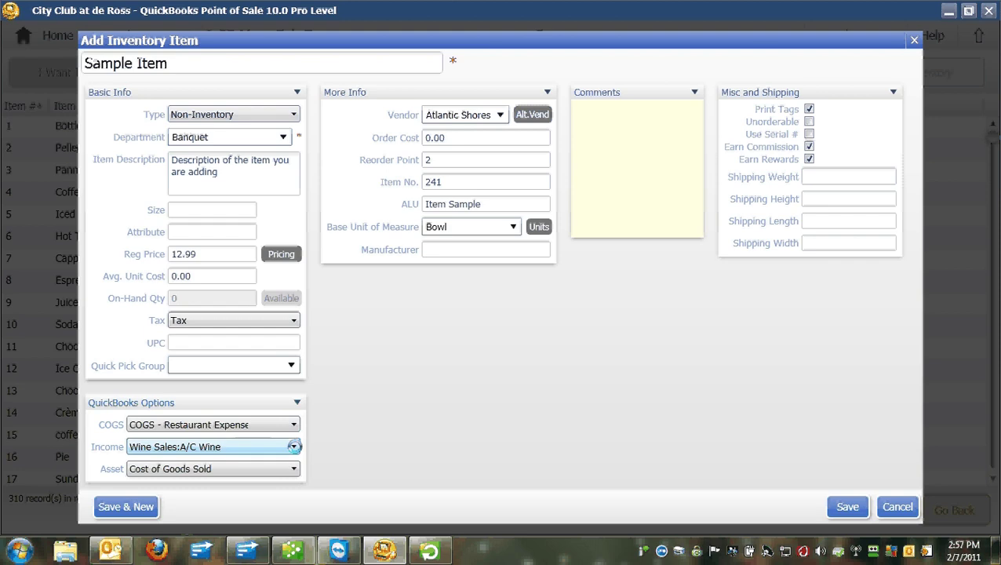
click(293, 446)
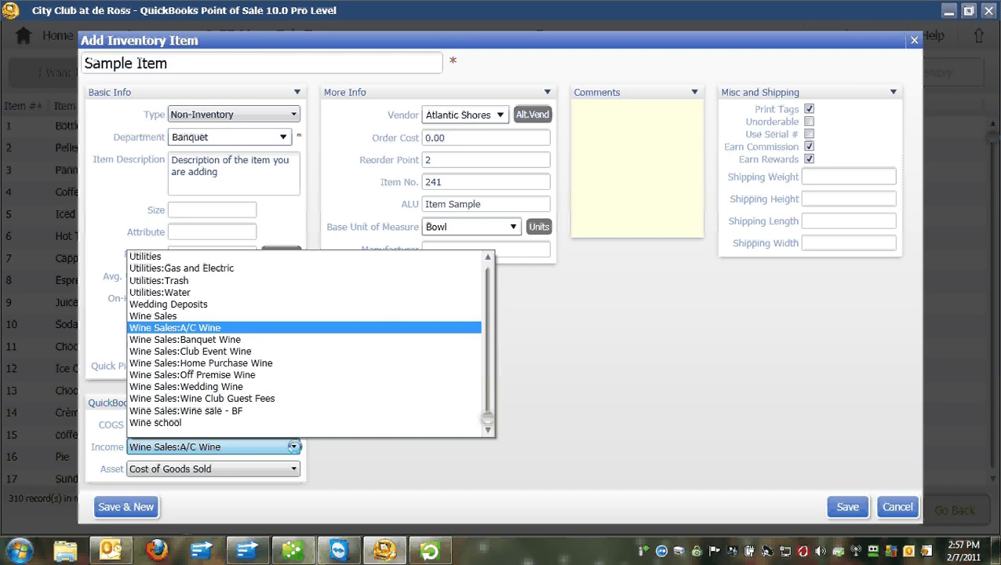
click(206, 339)
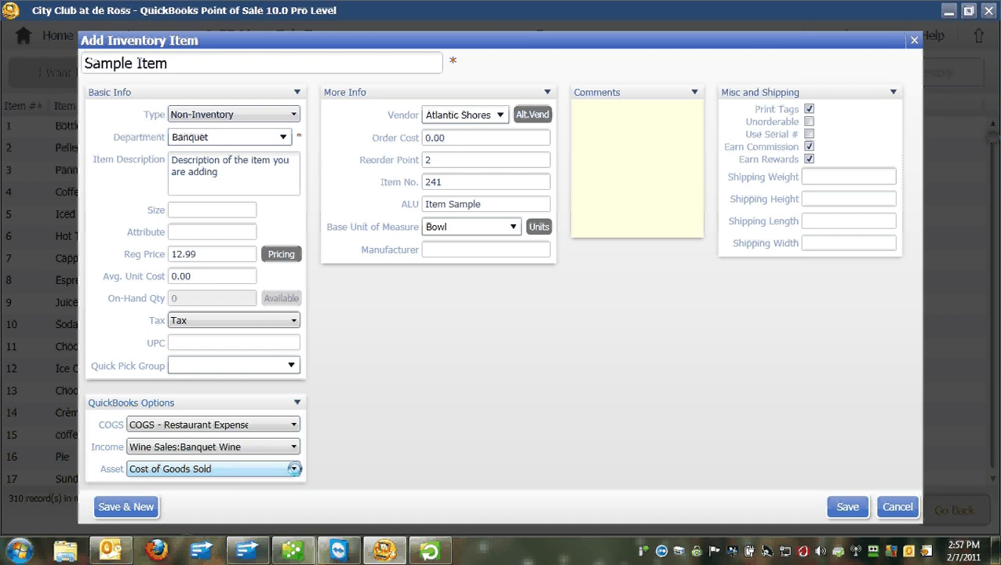
Step: Set the item's asset account to Inventory Asset
click(294, 468)
scroll(300, 400, down, 1)
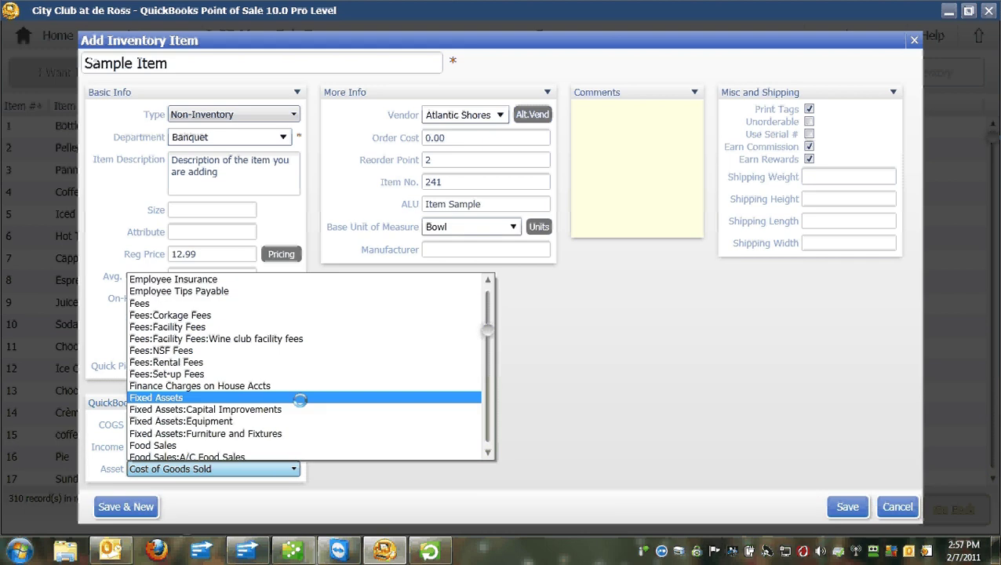
scroll(300, 400, up, 4)
scroll(300, 400, down, 9)
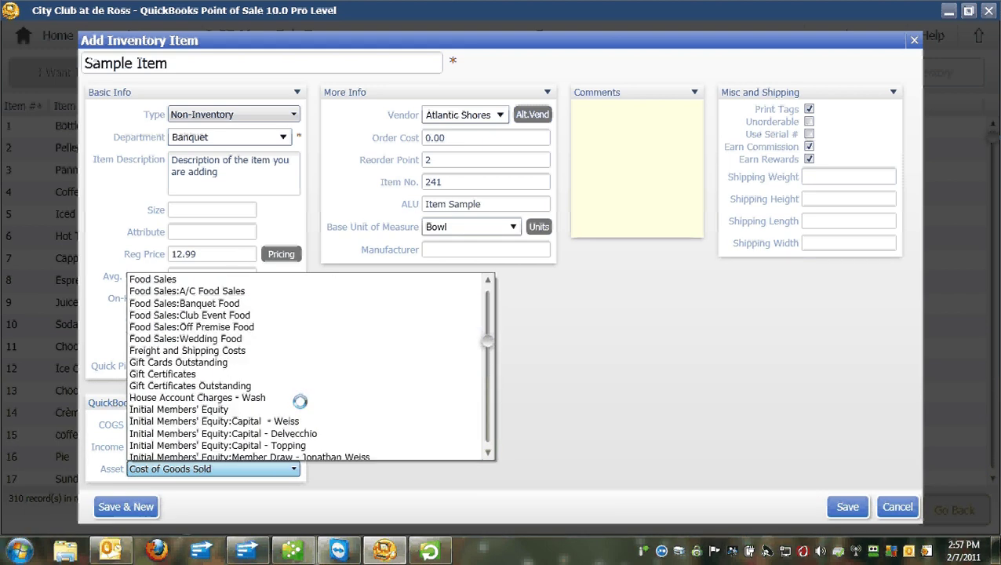
scroll(300, 401, down, 2)
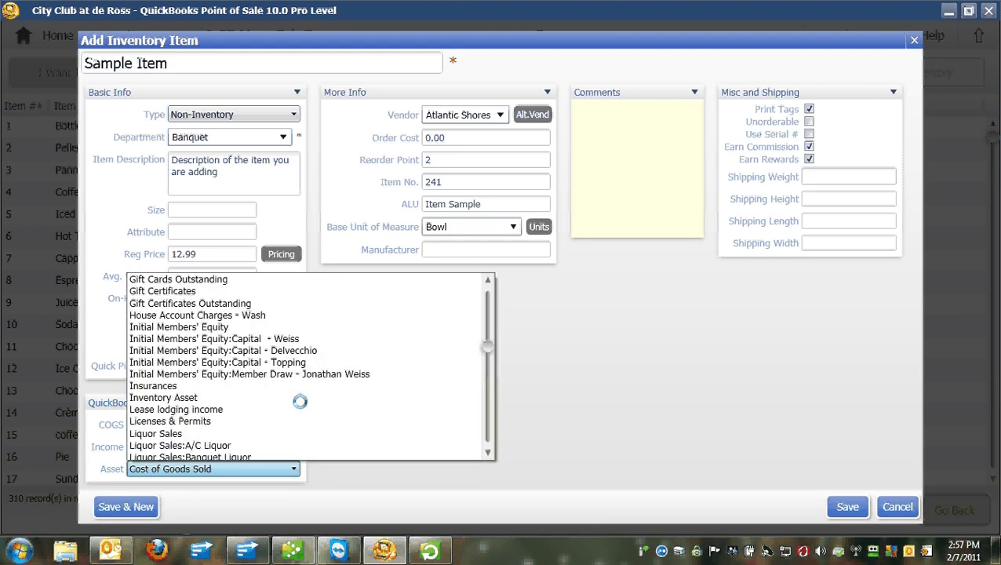
click(185, 398)
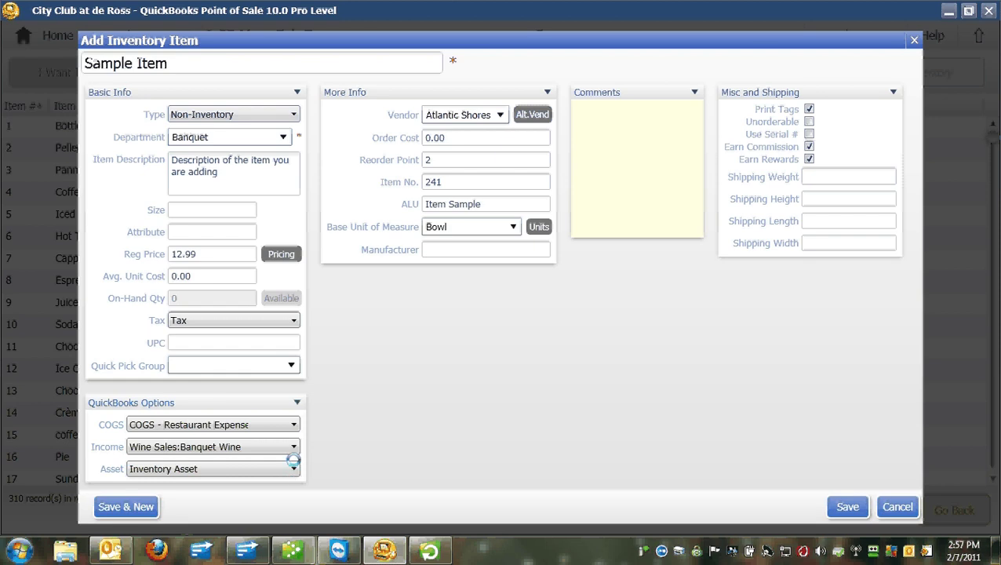
Step: Save the new item without adding another one, and look it up at the end of the item list
click(128, 507)
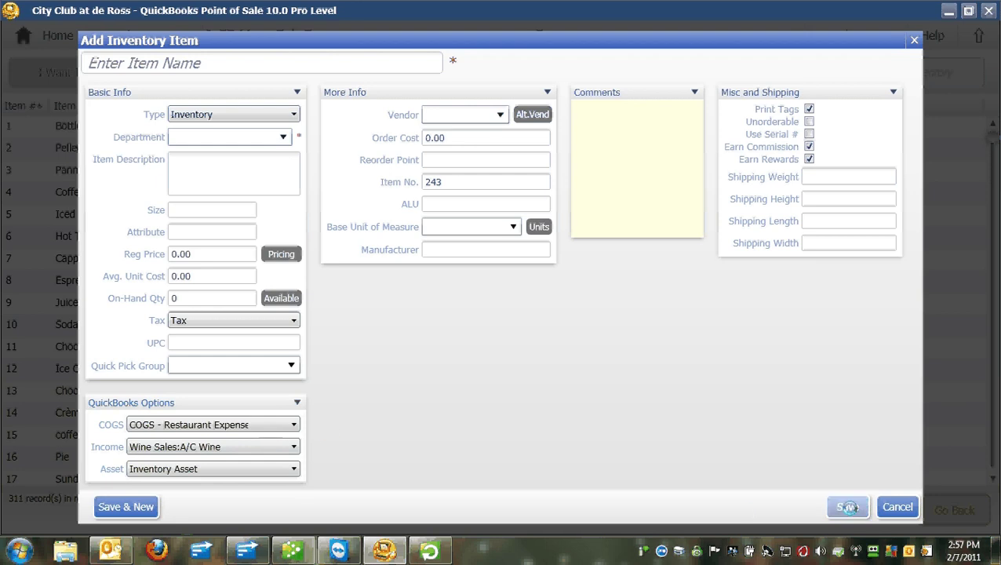
click(895, 507)
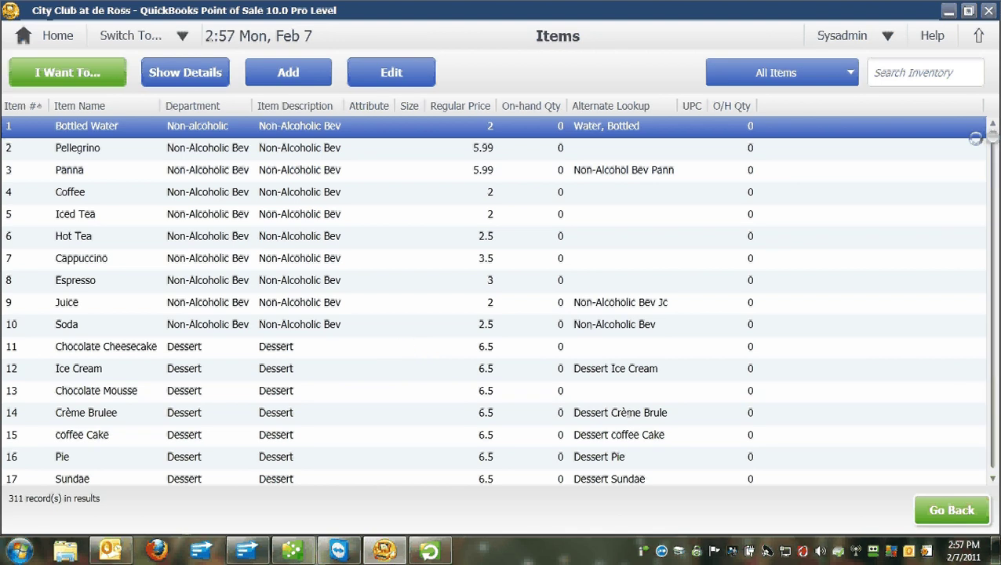
drag(991, 137, 993, 474)
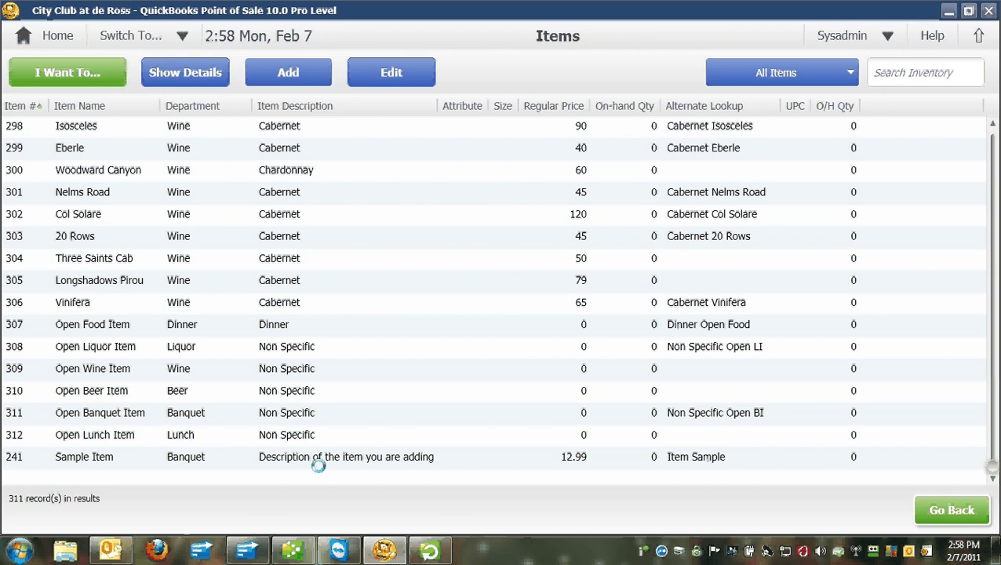
click(431, 551)
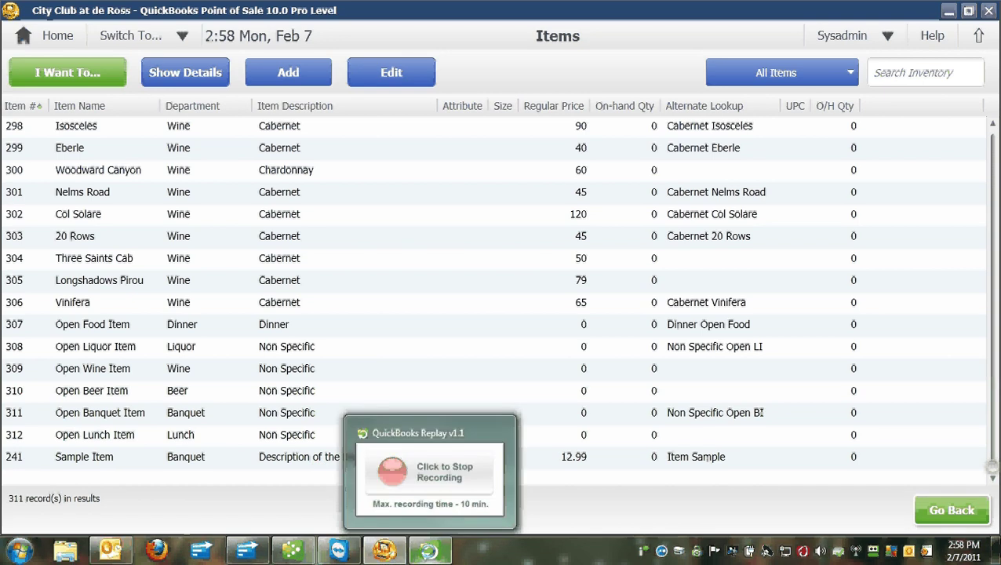